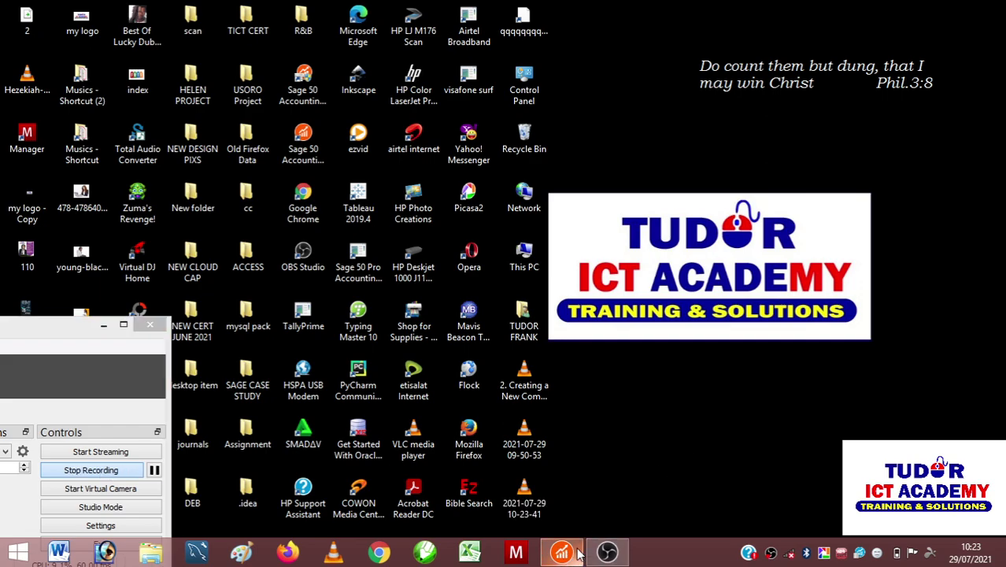
Switch to Sage 50 and open a new inventory item form from Inventory & Services
click(575, 555)
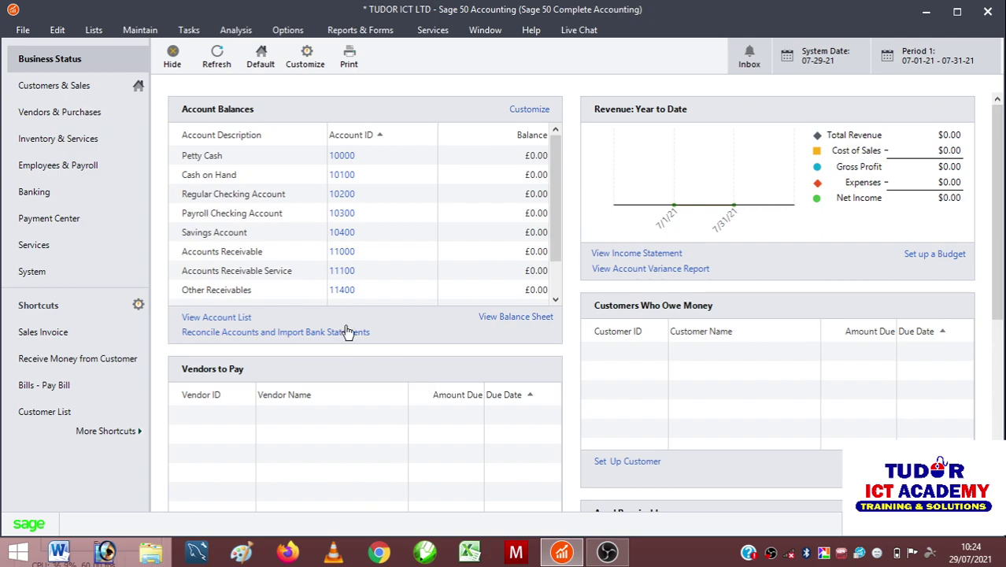
click(41, 135)
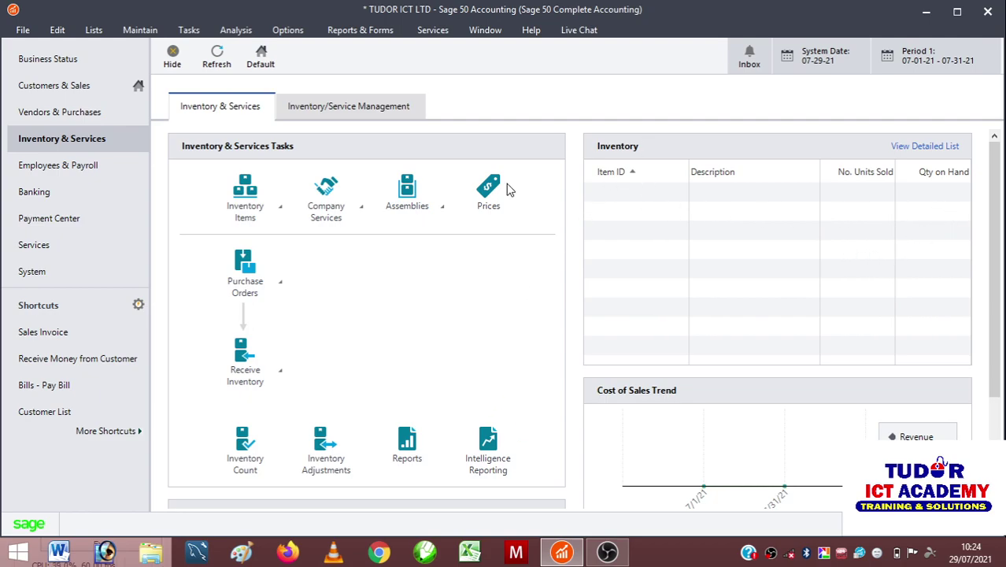
click(280, 209)
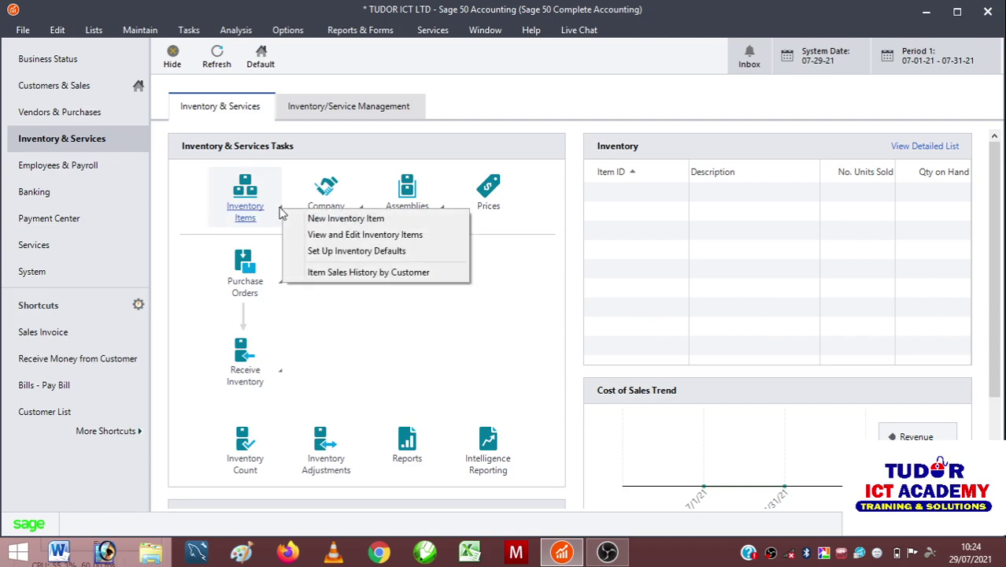
click(333, 140)
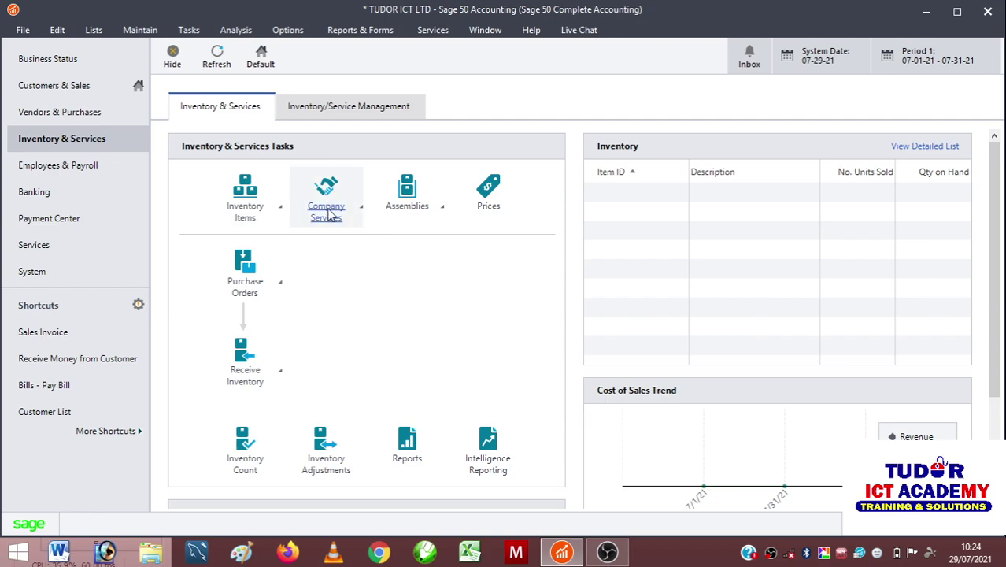
click(282, 209)
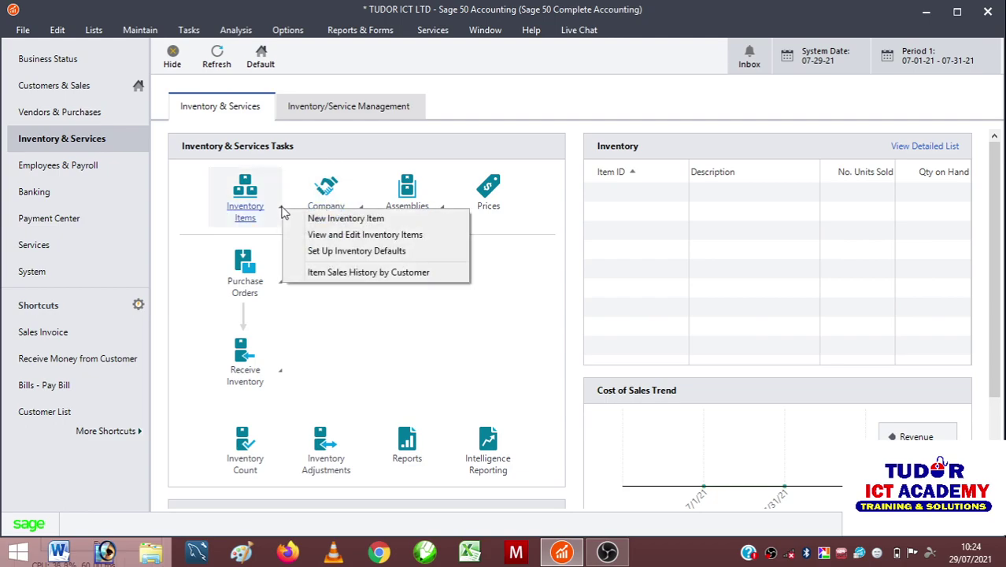
click(362, 224)
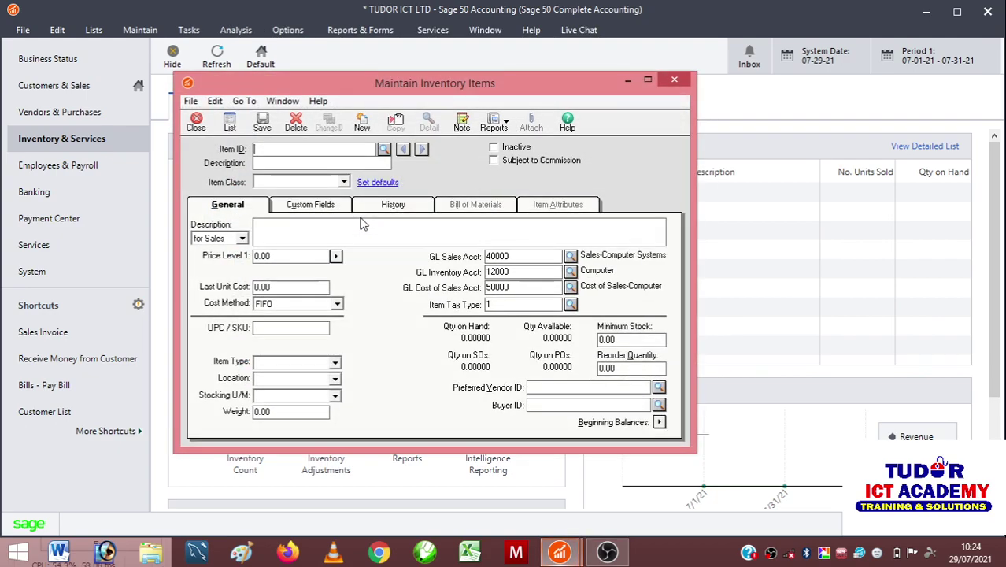
drag(387, 83, 413, 88)
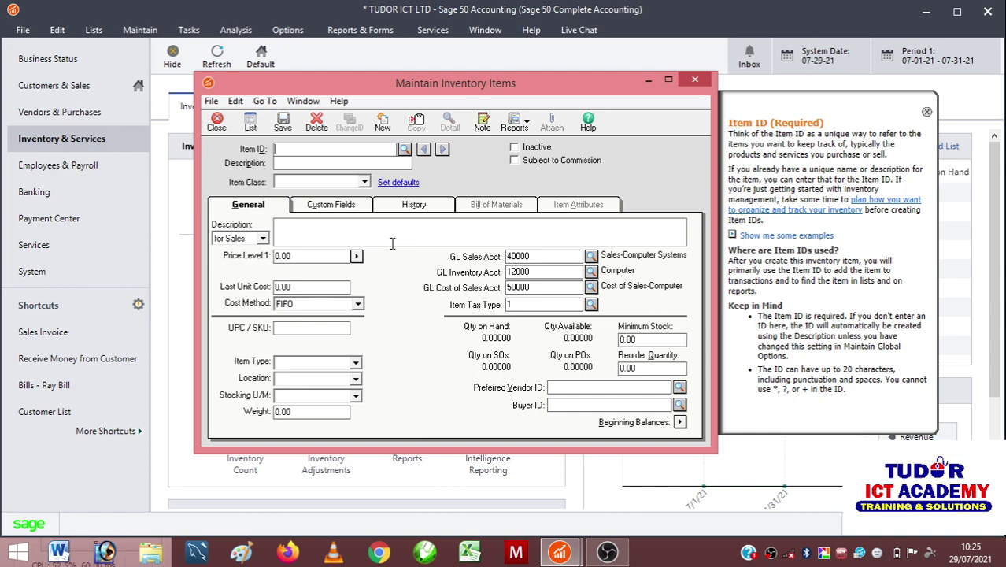
Save a stock item with ID 101 and description HP 15 LAPTOP, and start another blank item record
text(101)
key(Tab)
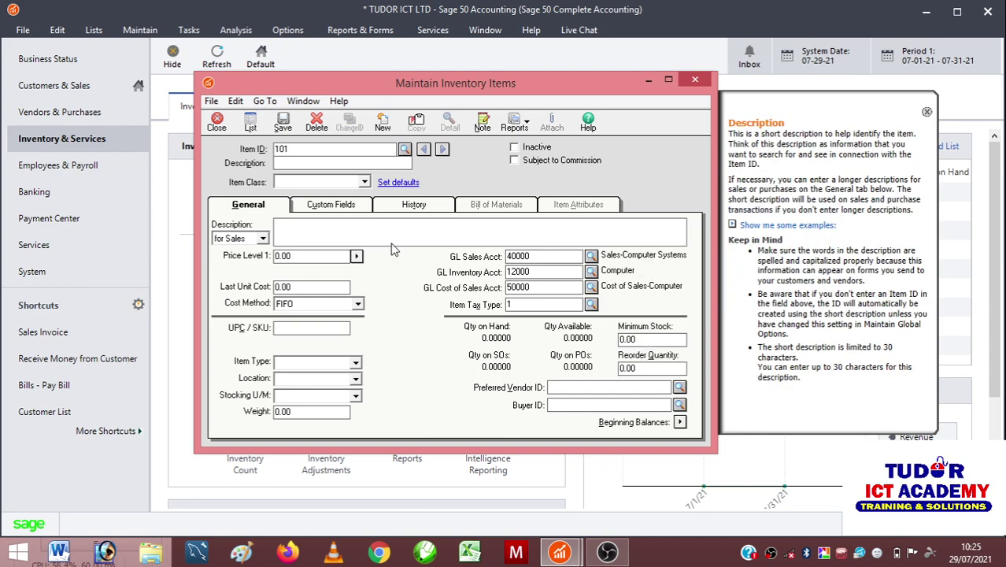
text(h)
key(BackSpace)
text(HP 15 LAPTOP)
click(354, 184)
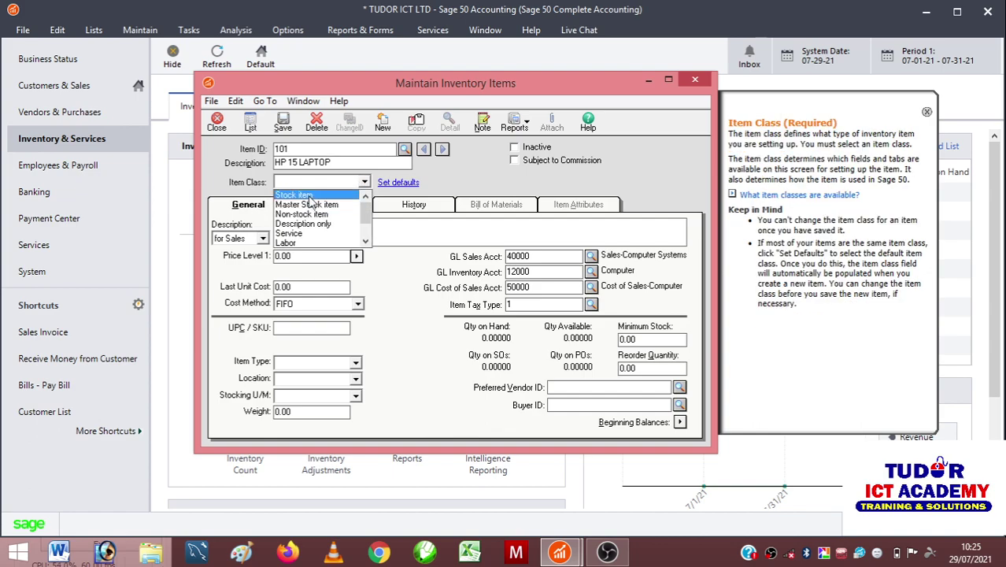
click(309, 197)
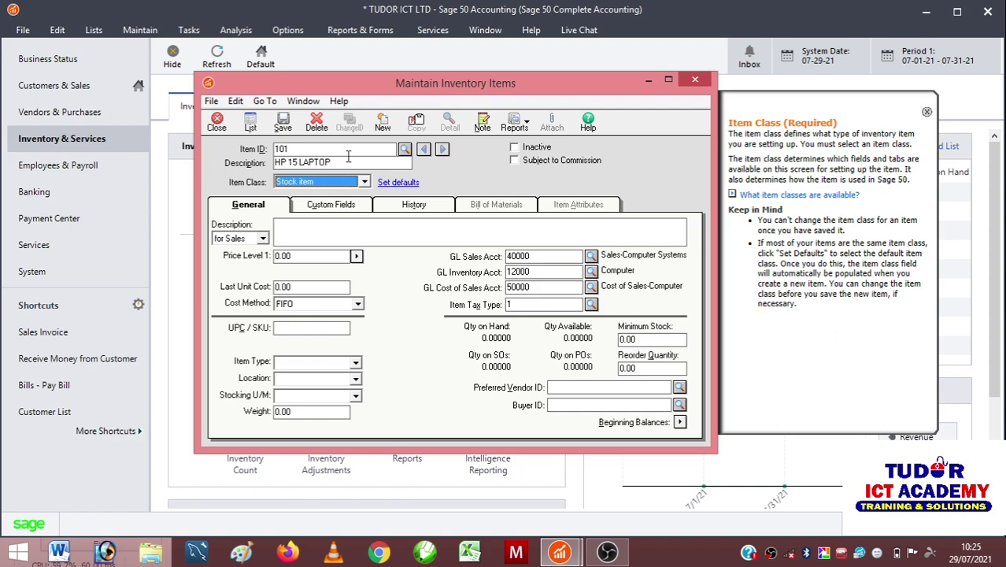
click(282, 126)
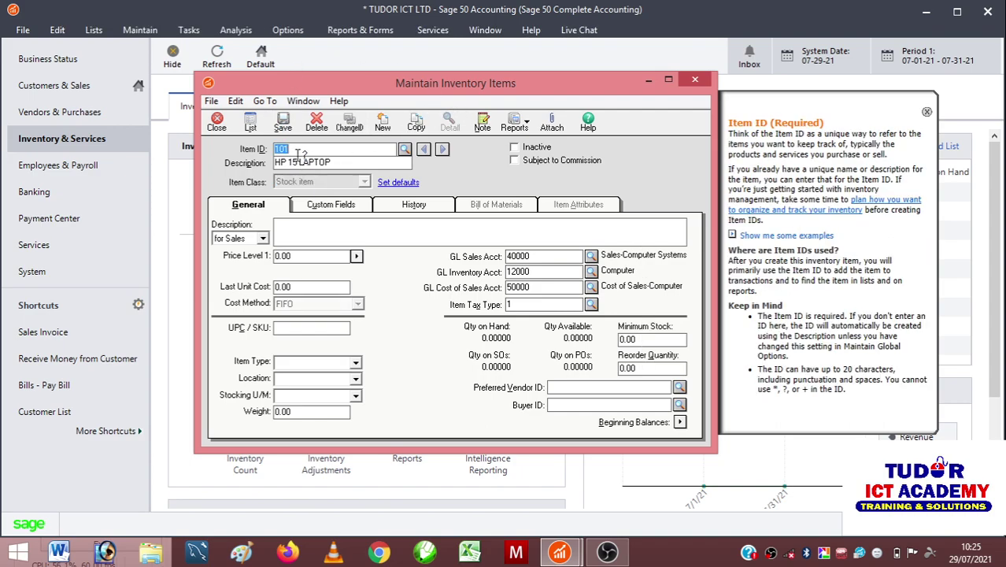
click(384, 127)
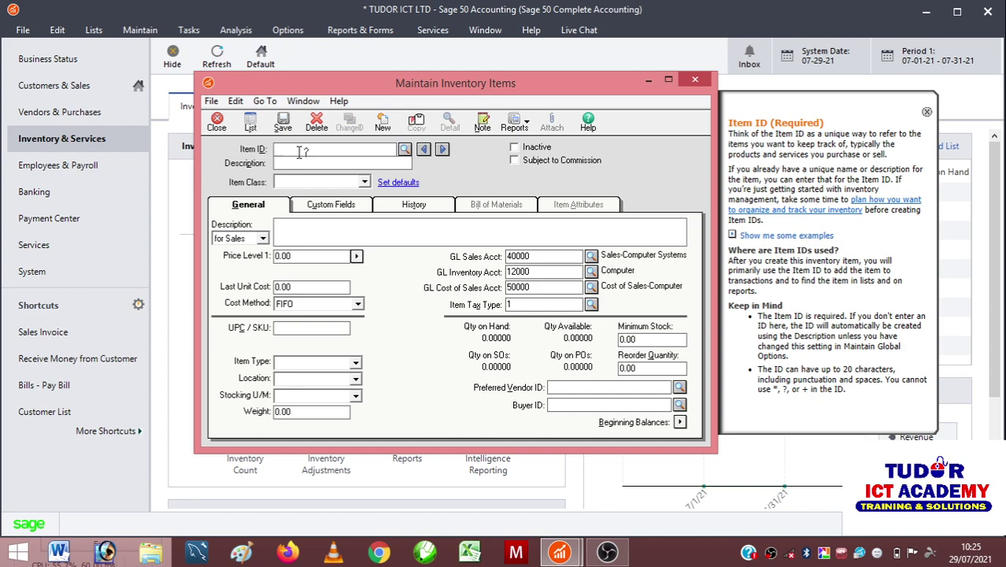
text(DELL DESKTOP COMPUTE)
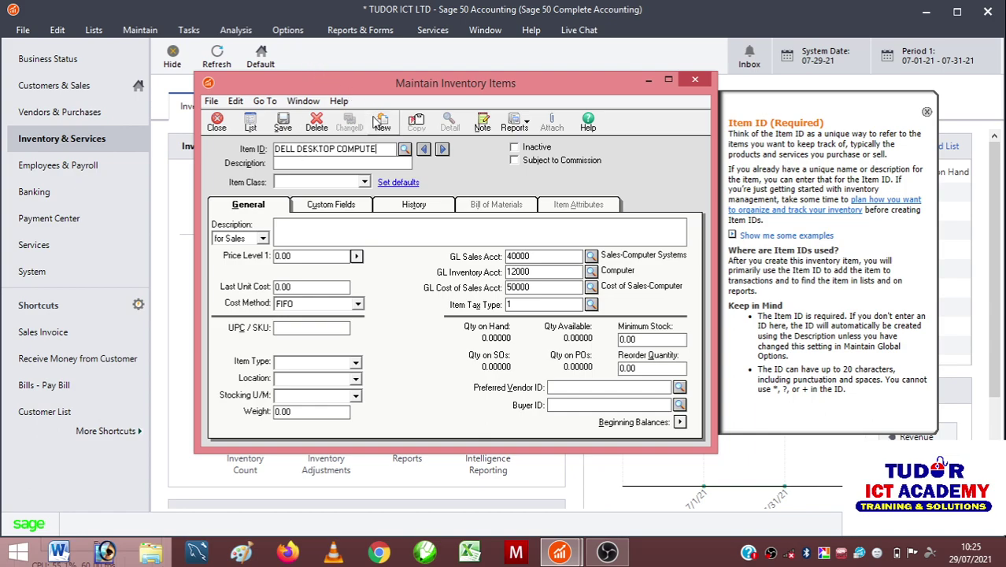
drag(382, 149, 268, 148)
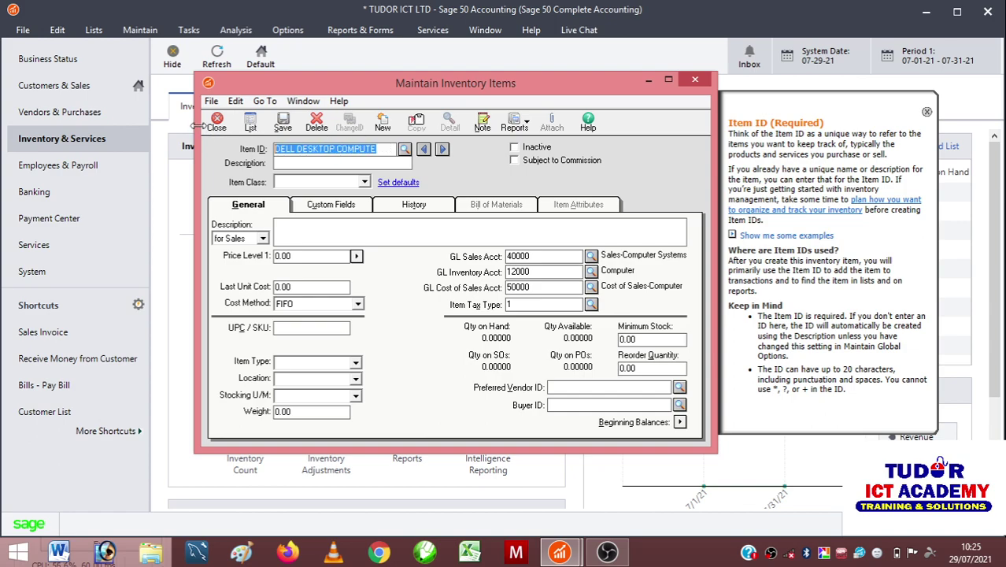
key(Delete)
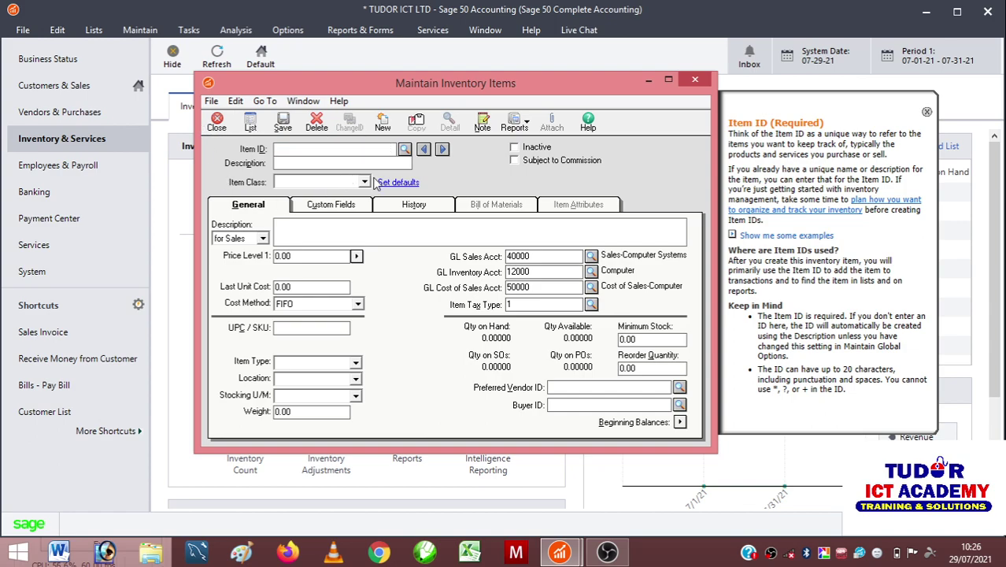
Fill in the blank record with ID 102, description DELL DESKTOP SYSTEM and class Stock item, and save it
text(101)
text(102)
click(301, 162)
text(DELL DESKTOP COMPUTE)
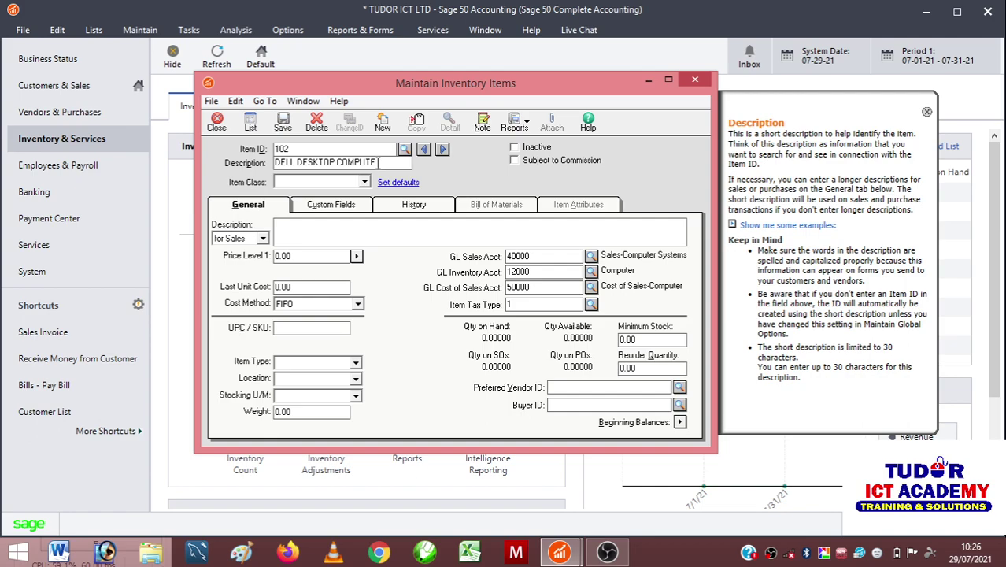
drag(378, 162, 337, 162)
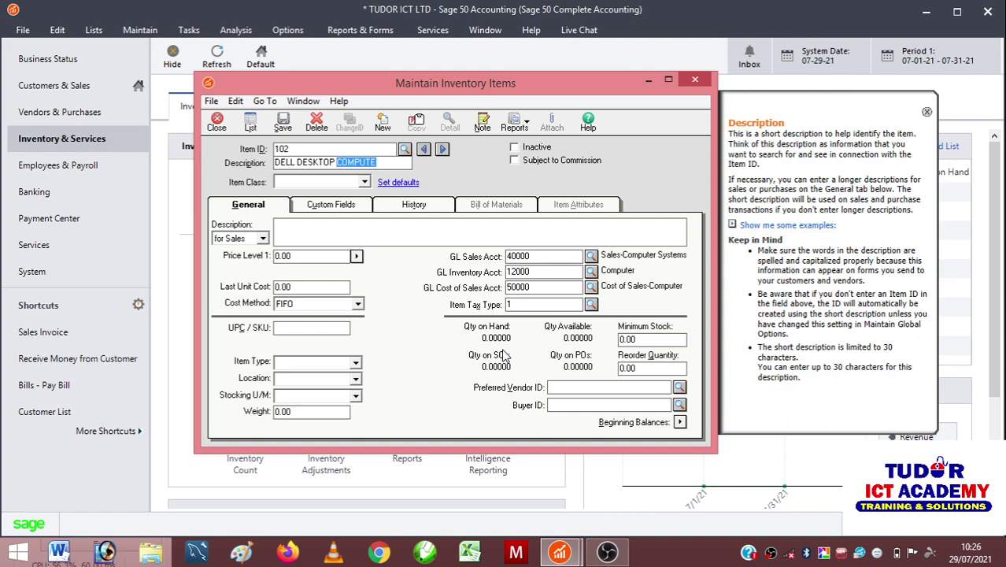
text(SYSTEM)
click(340, 183)
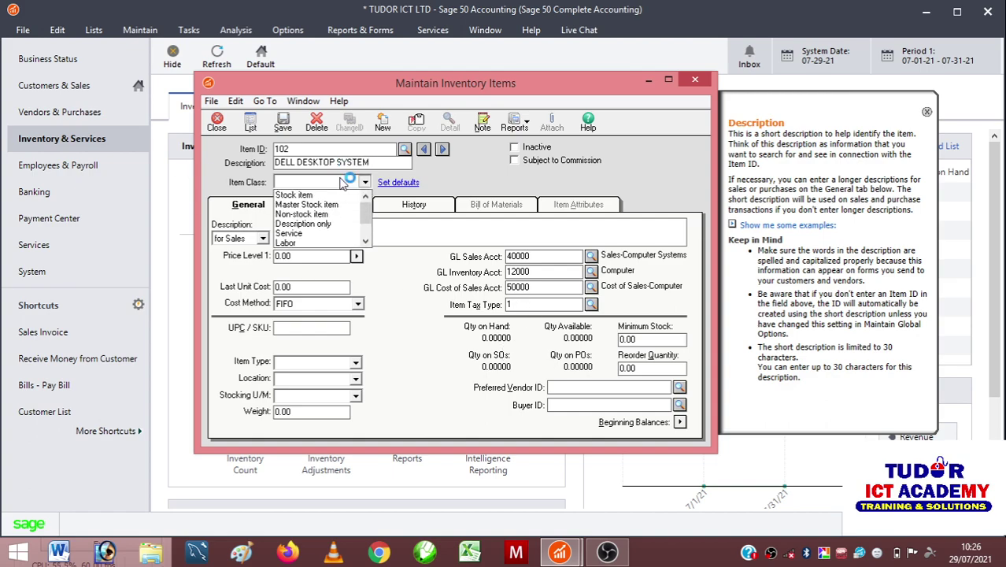
click(311, 196)
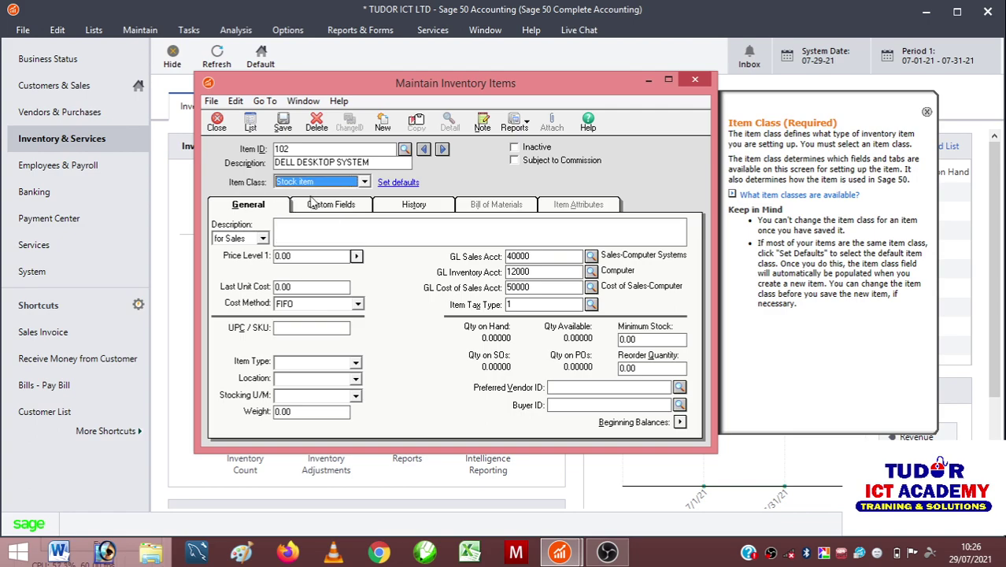
click(280, 124)
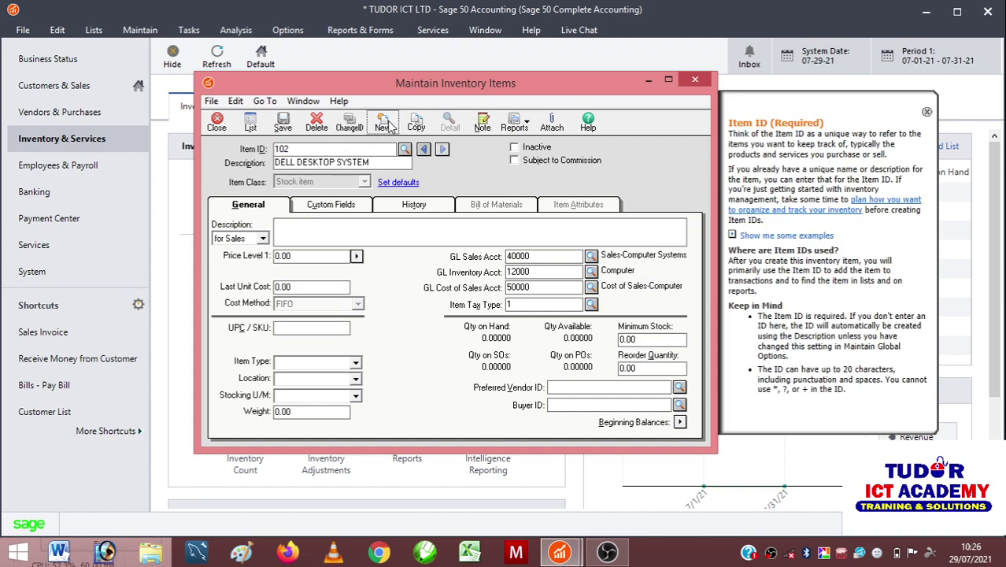
Create and save a new stock item with ID 103 and description HP PRINTER LJ1200
click(383, 123)
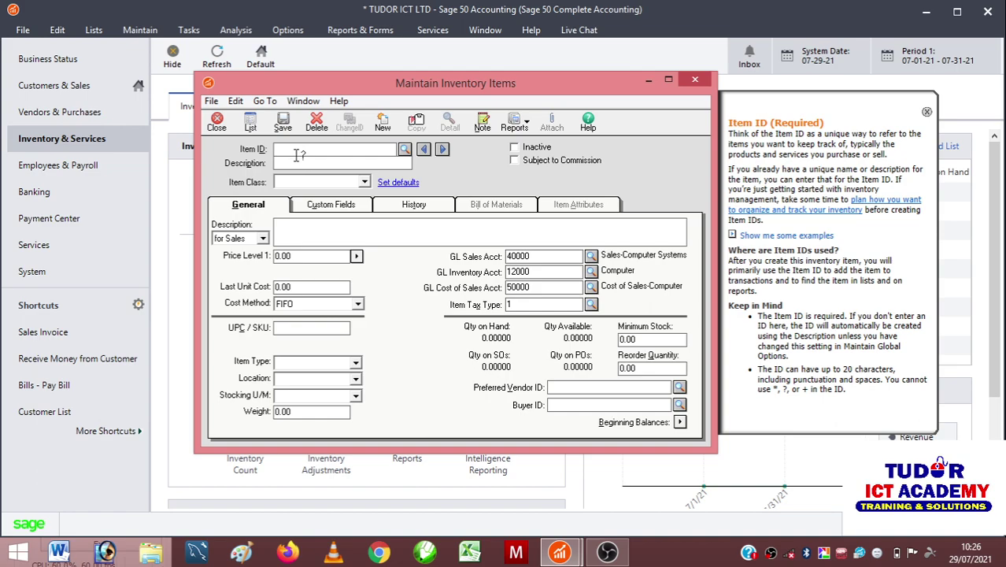
text(103)
click(297, 161)
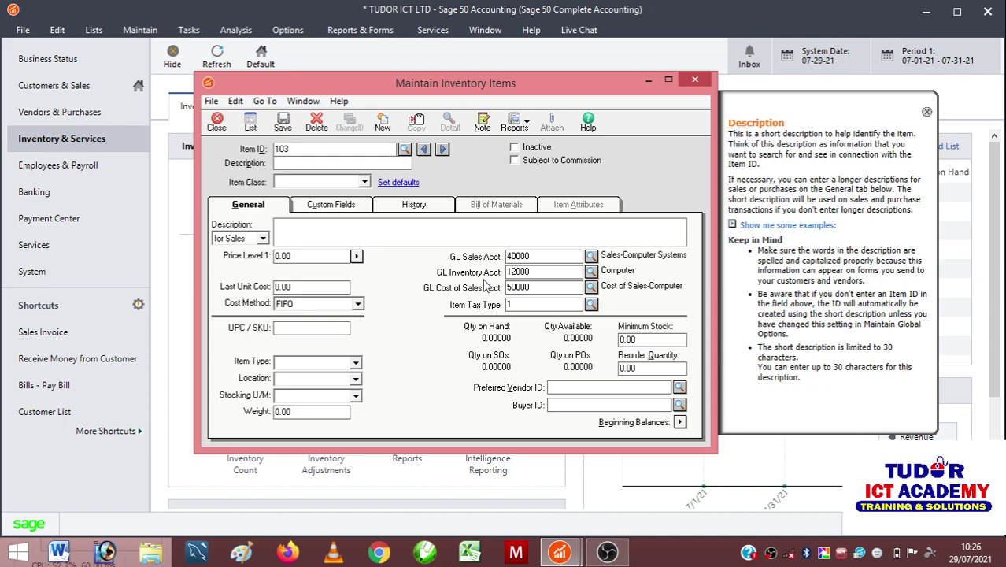
text(HP PRINTER)
text(LJ)
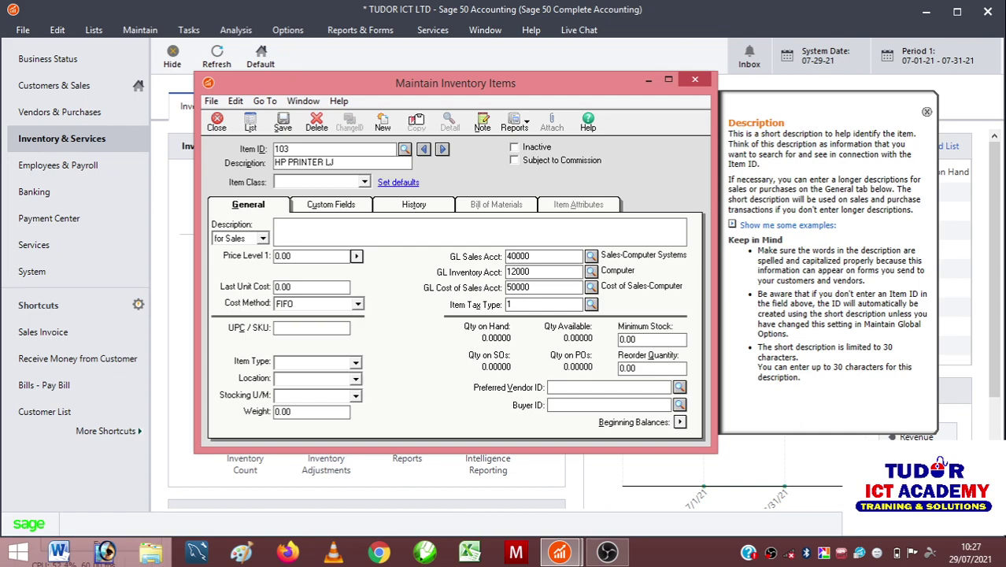
text(1200)
click(329, 182)
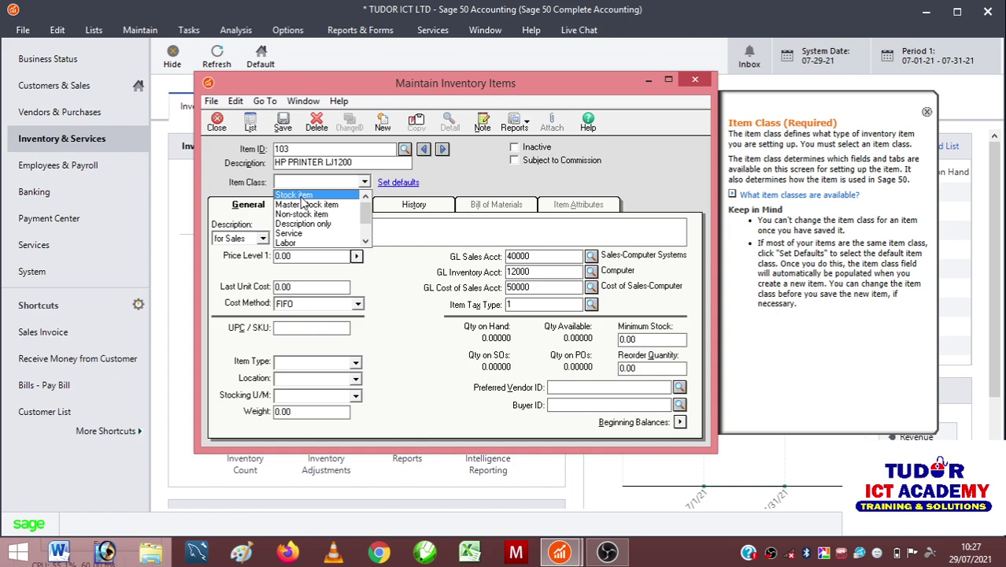
click(300, 195)
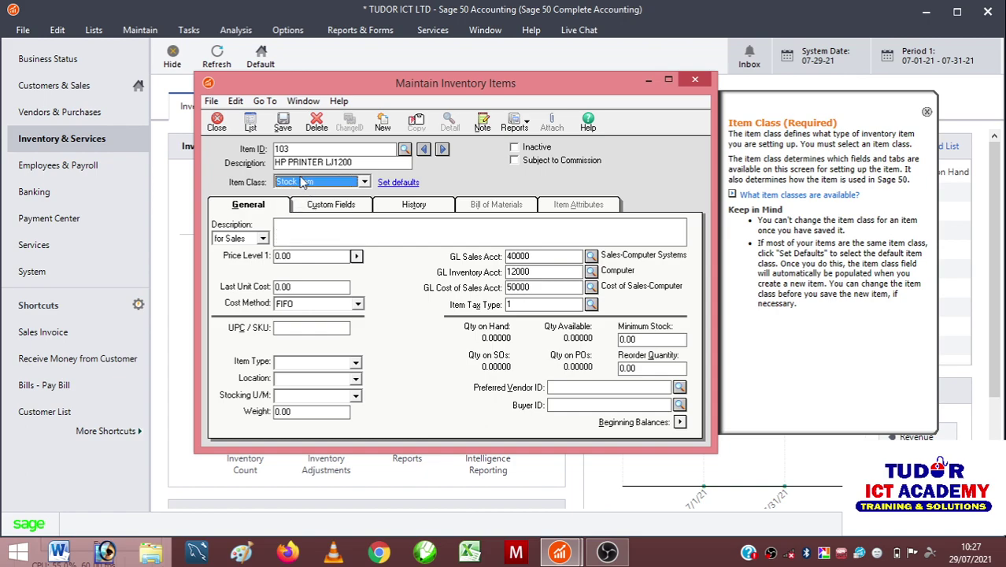
click(283, 121)
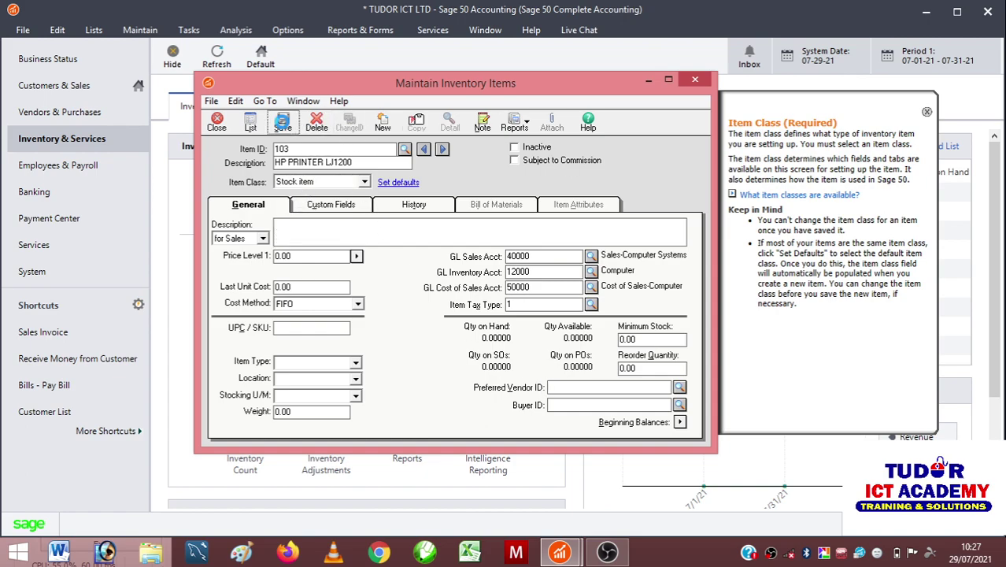
Create and save a new stock item with ID 104 and description MICROSOFT KEYBOARD
click(382, 122)
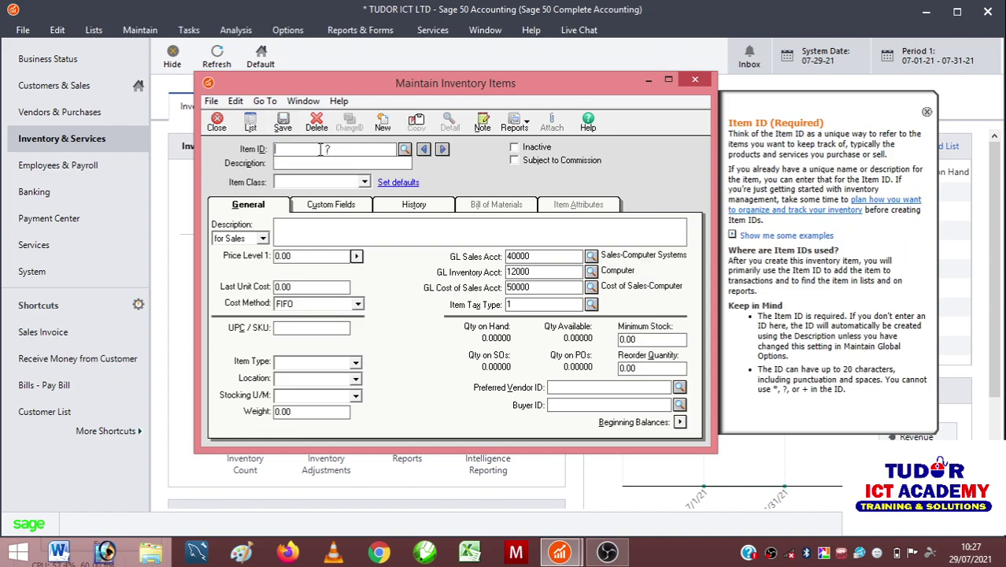
text(104)
click(301, 163)
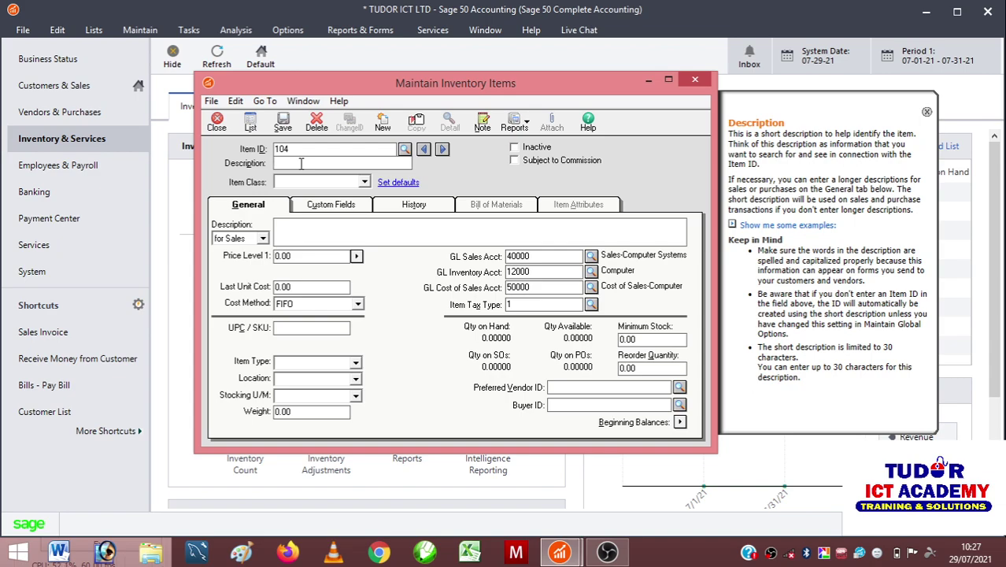
text(MICROSOFT KEYBOARD)
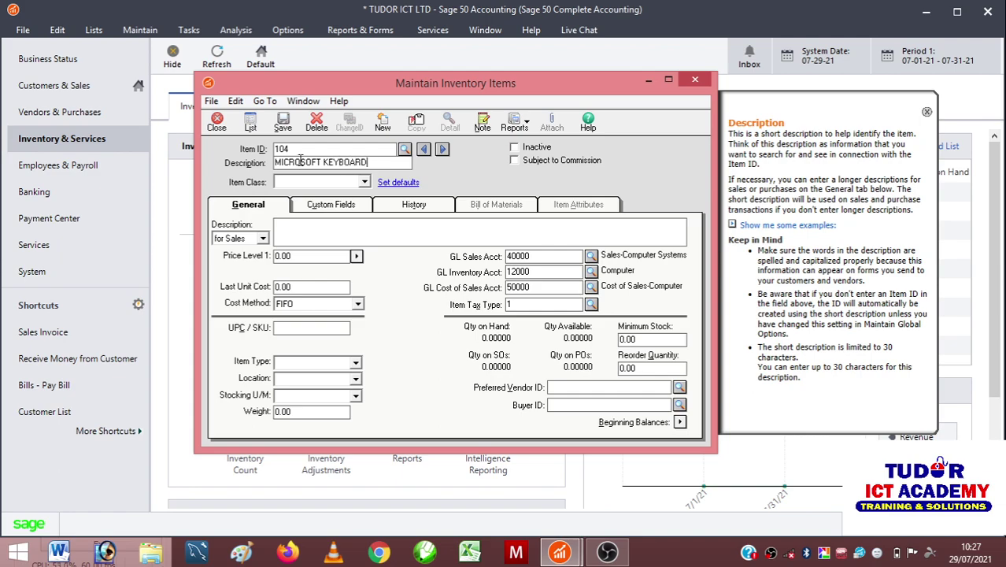
click(321, 182)
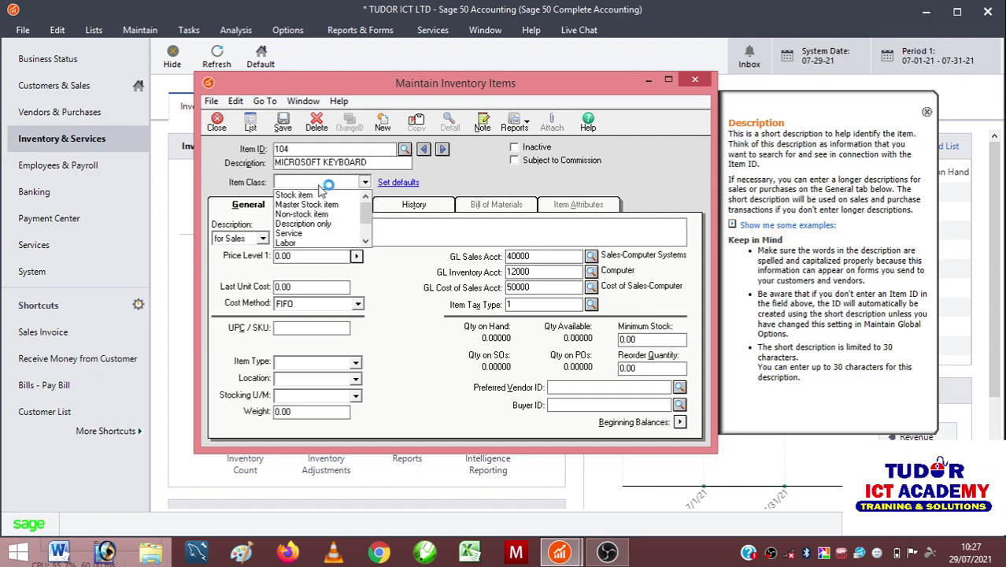
click(307, 194)
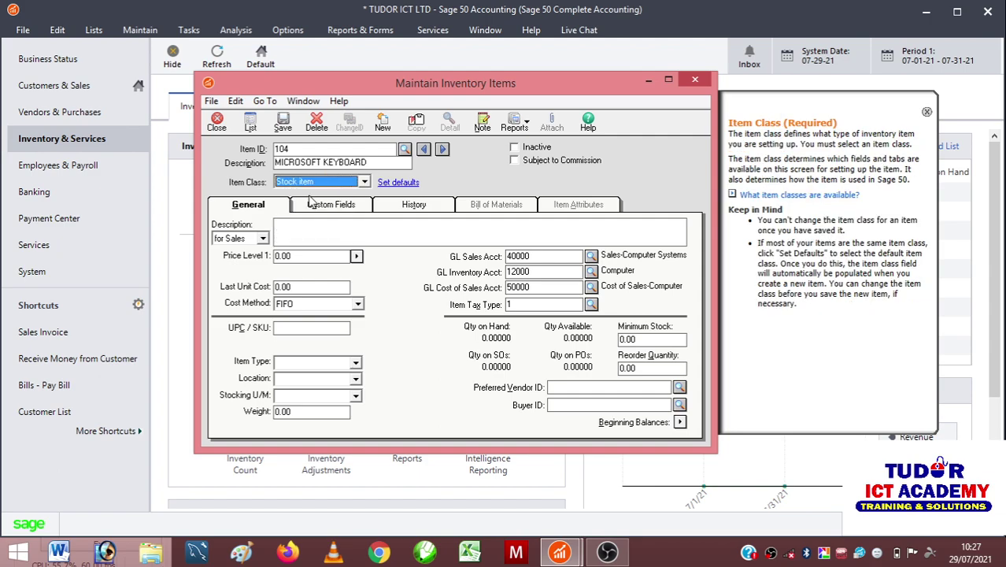
click(282, 123)
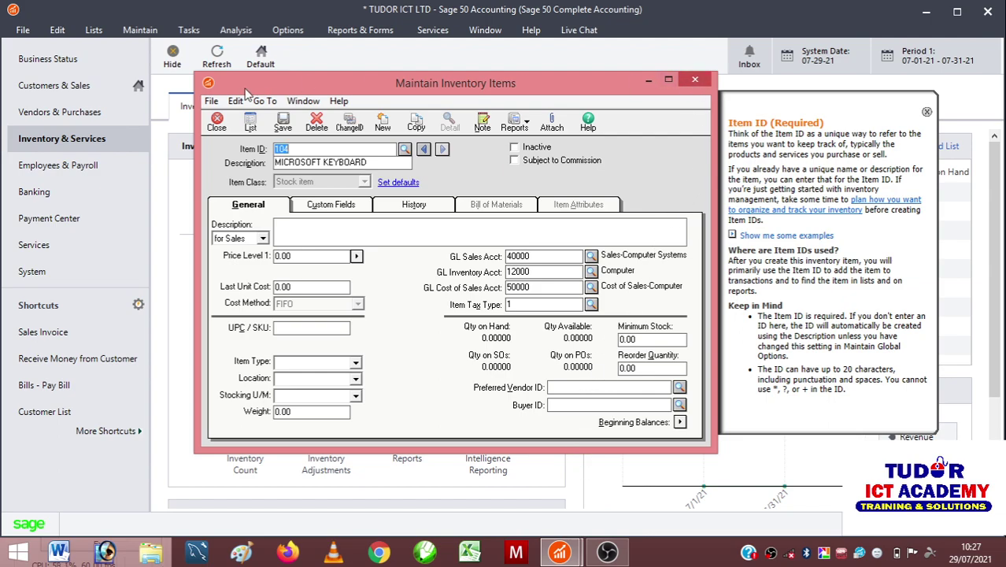
Close the item form and reload the Inventory & Services overview to check the inventory list
click(217, 122)
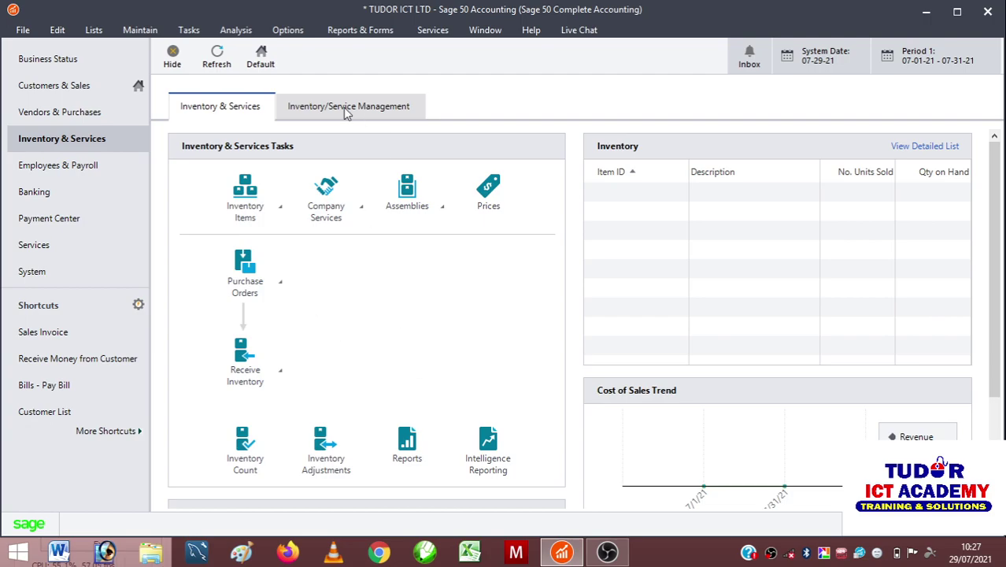
click(299, 109)
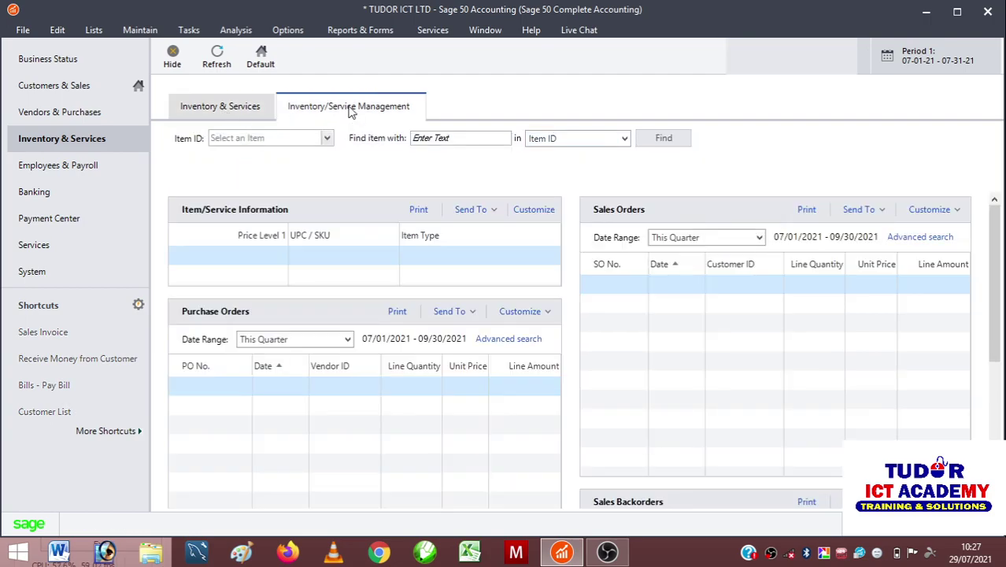
click(196, 109)
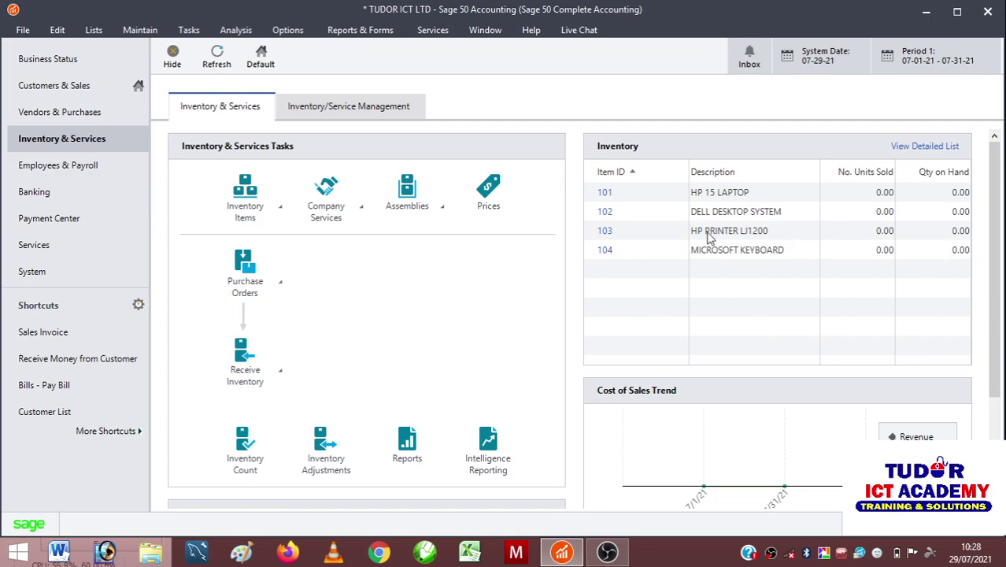
Open the Inventory List to view all stock items and reposition its window over the overview
click(279, 208)
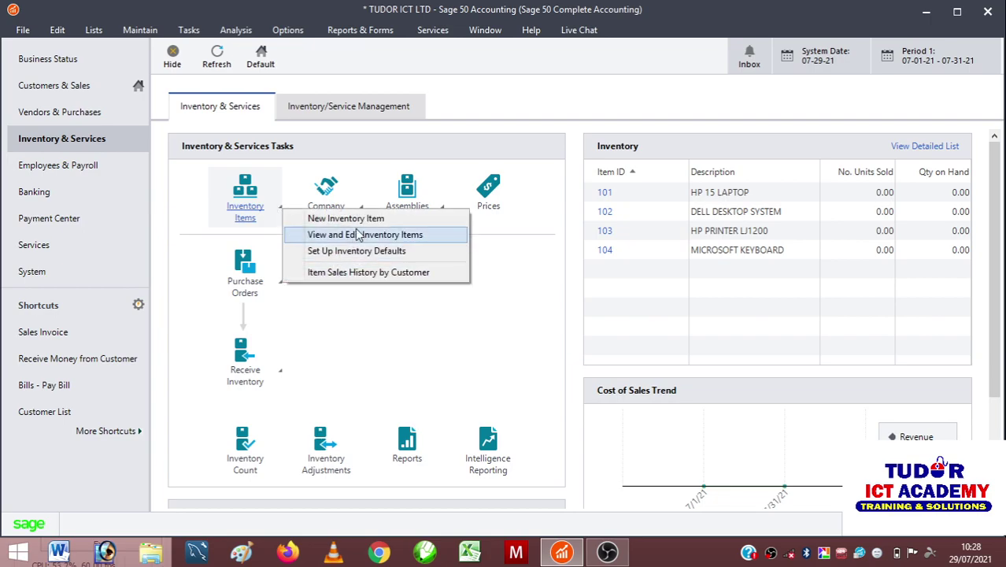
click(447, 234)
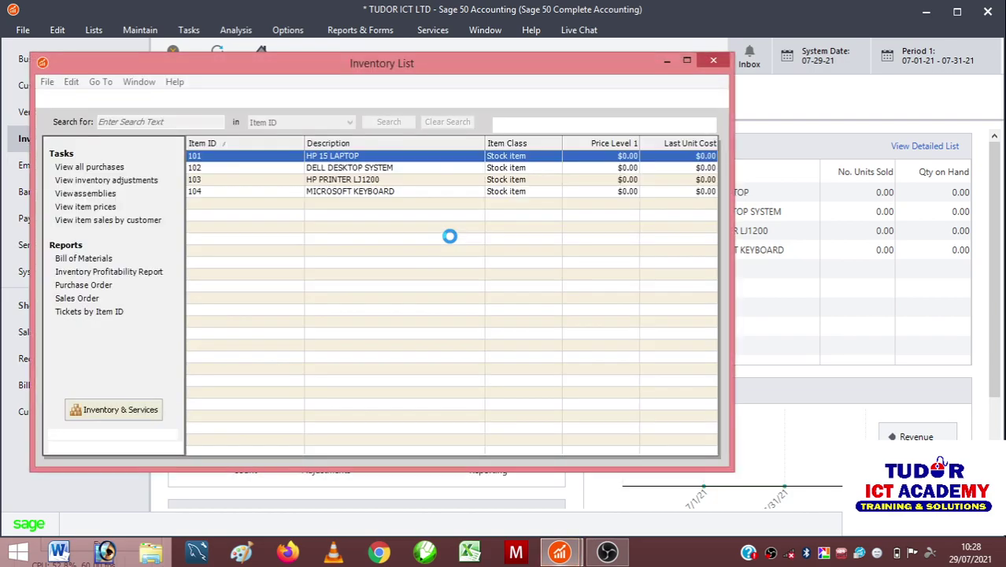
drag(449, 76, 548, 134)
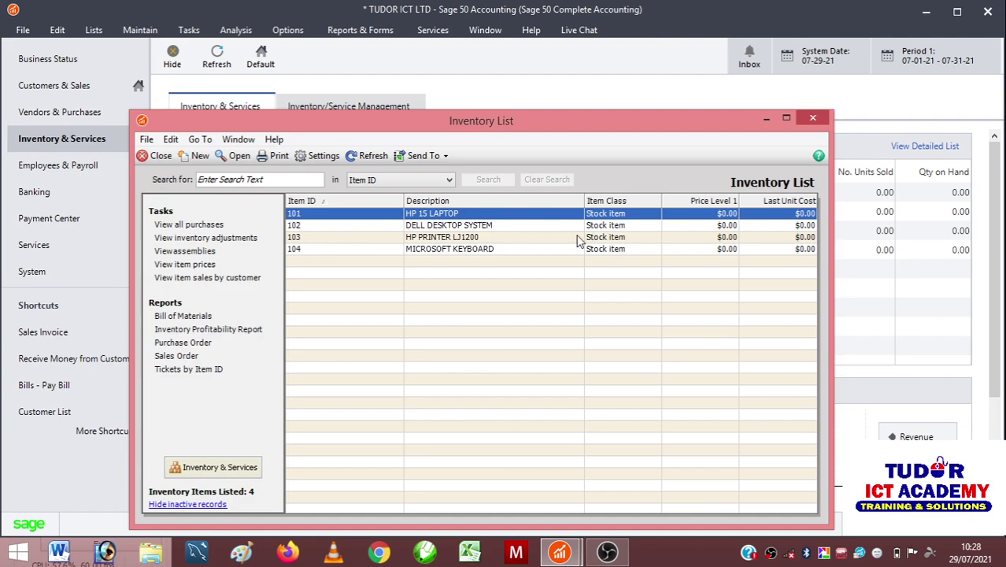
drag(550, 122, 510, 79)
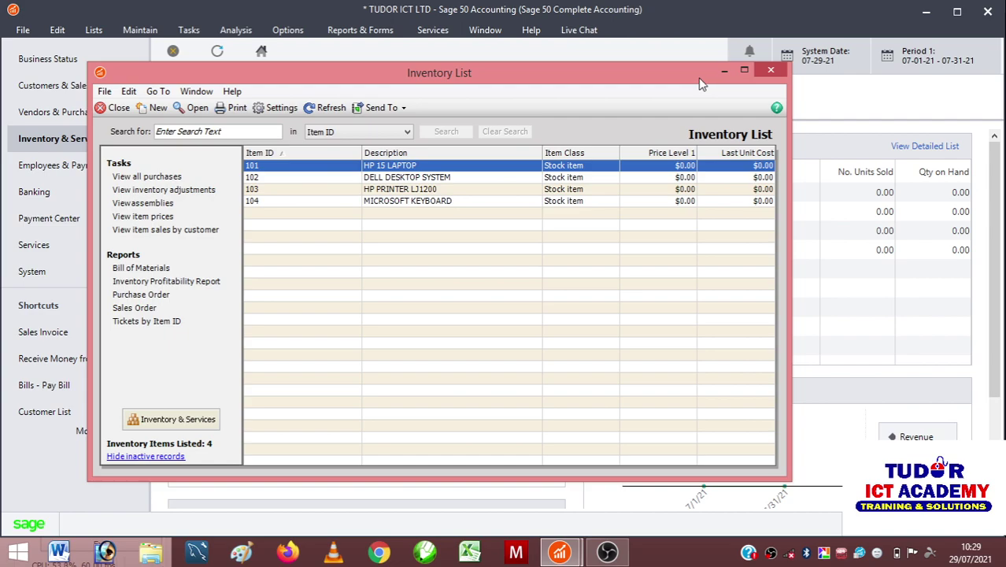
Examine the print and Send To options for the inventory list without printing or exporting, and close the list
click(230, 107)
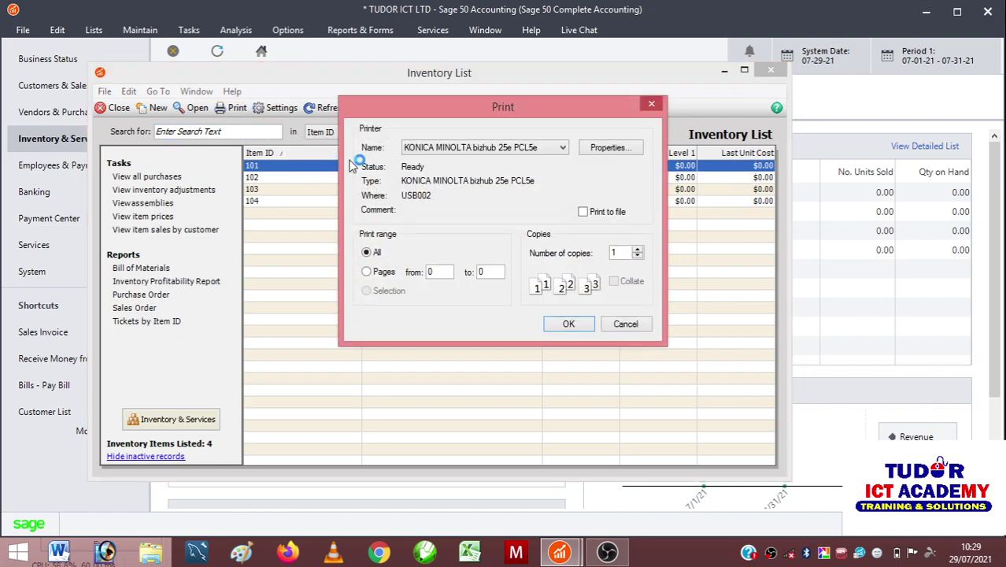
click(651, 103)
click(403, 108)
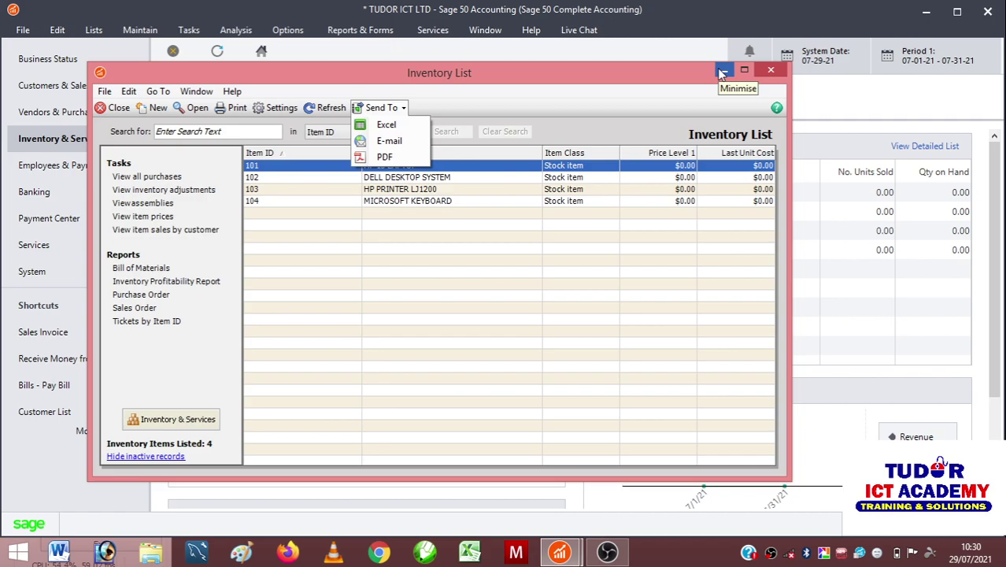
click(770, 72)
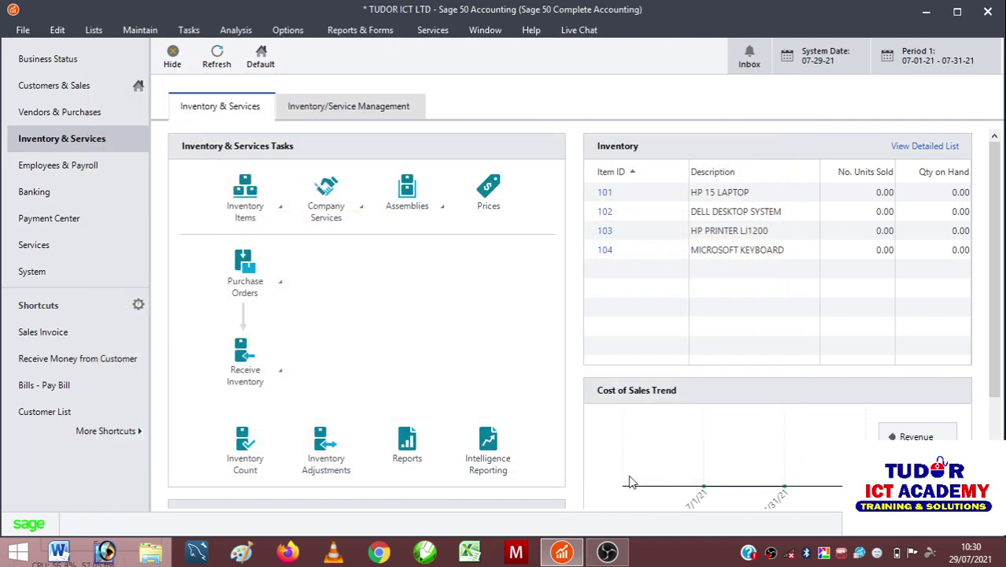
click(613, 554)
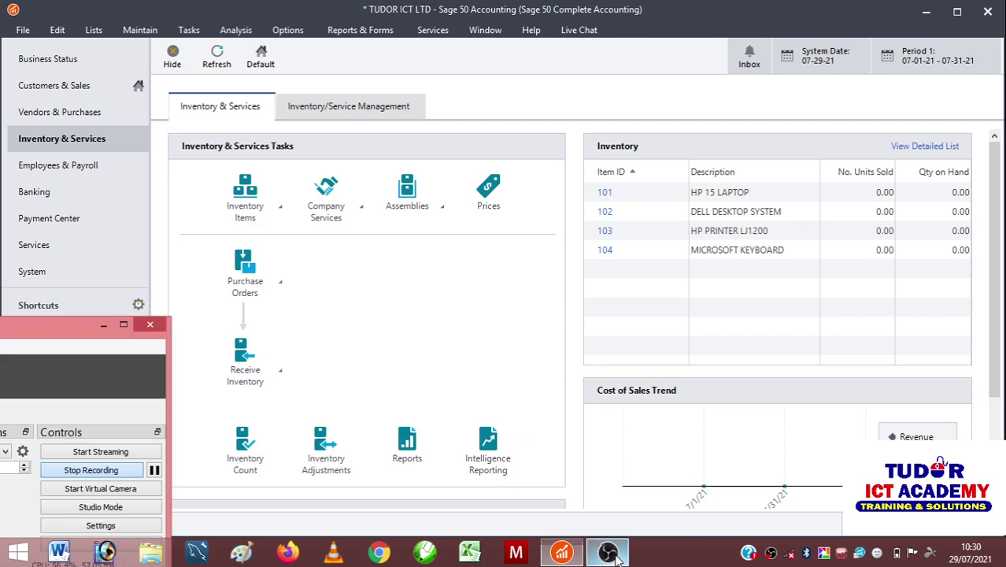